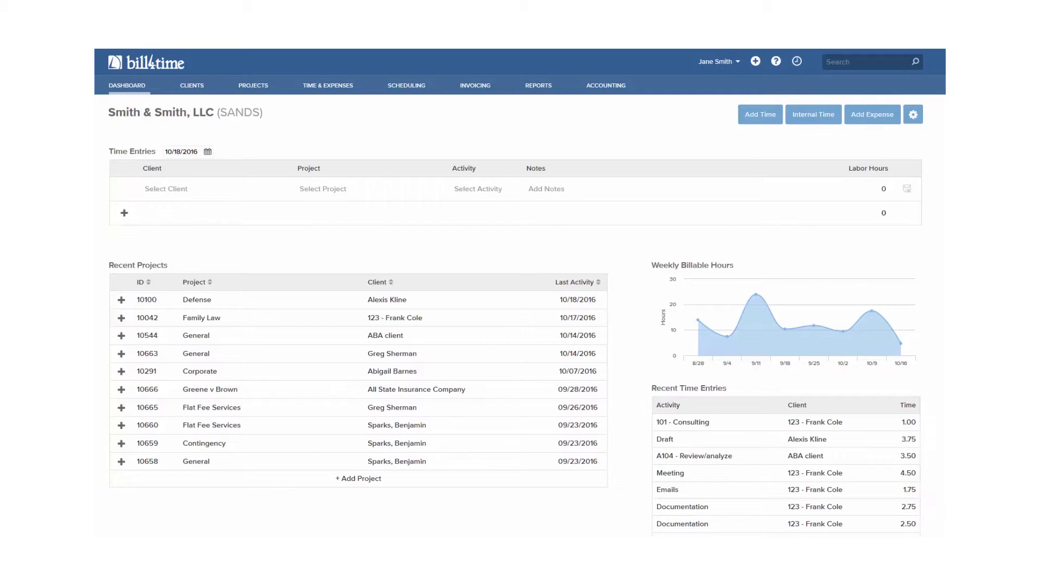
# Start a new time entry for the client's 10663-General project with activity Meeting
pyautogui.click(757, 121)
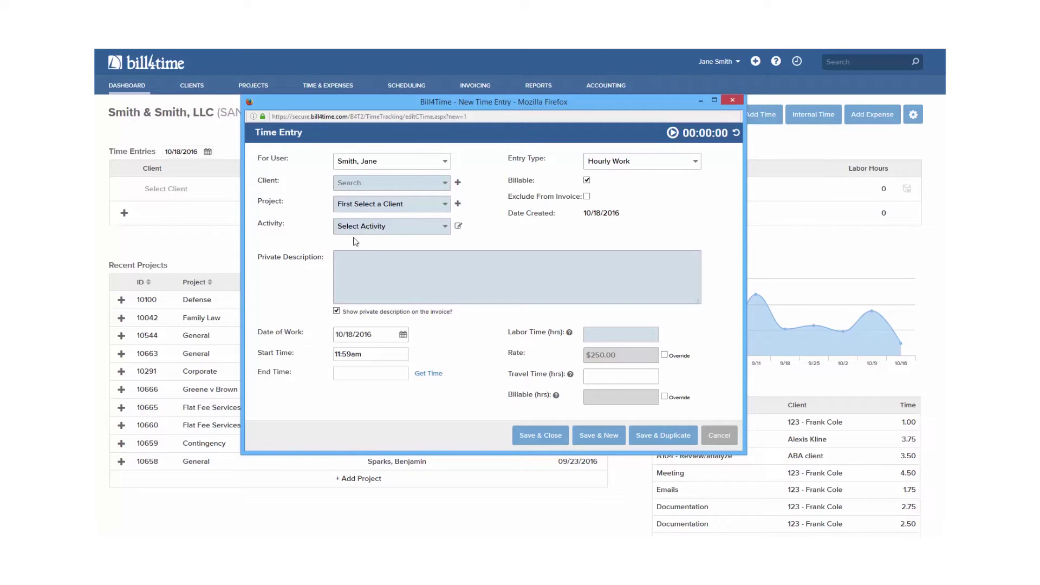
pyautogui.click(394, 184)
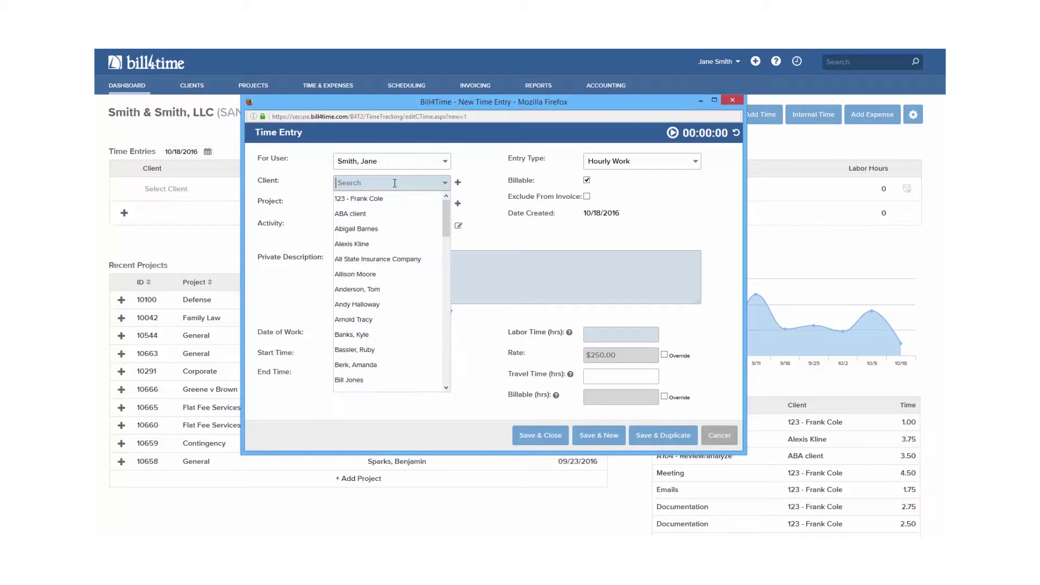
pyautogui.write('gre')
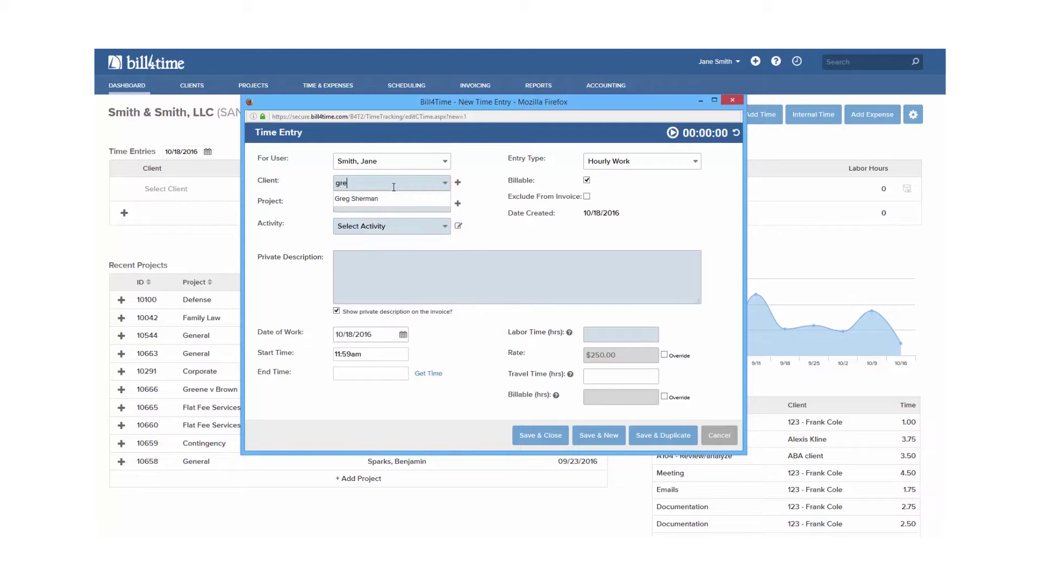
pyautogui.click(393, 200)
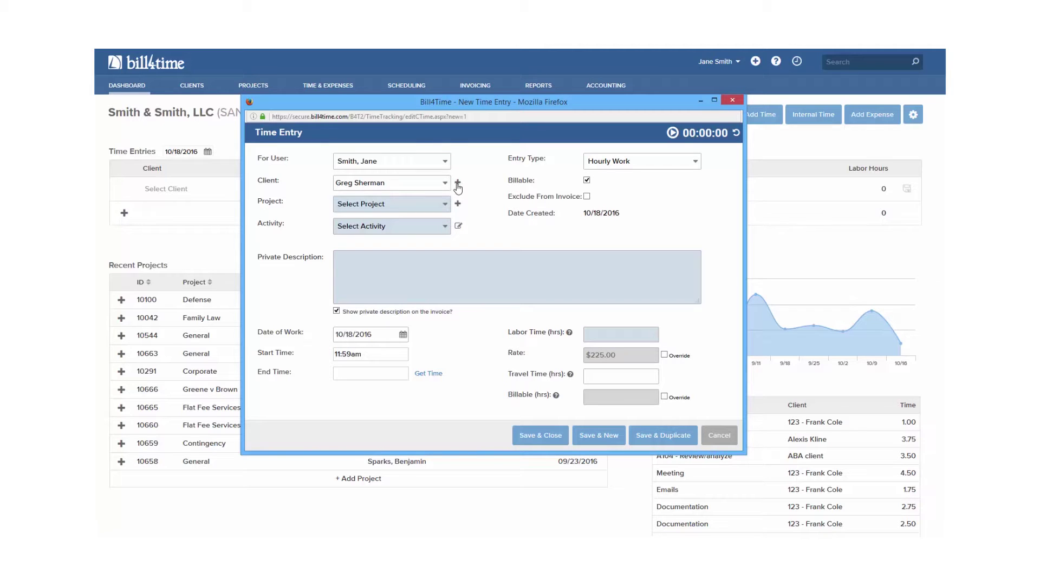
pyautogui.click(443, 205)
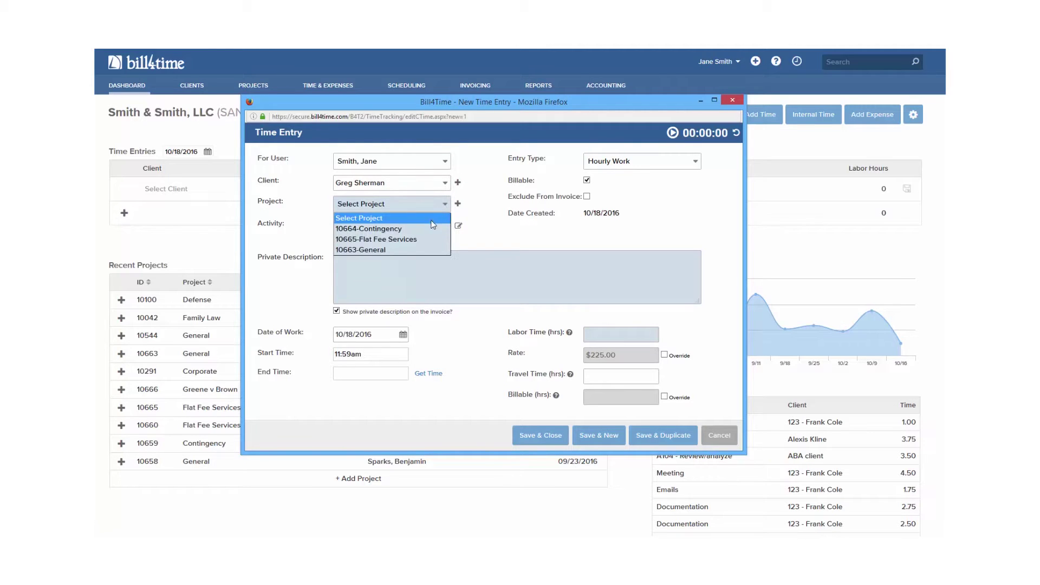
pyautogui.click(422, 249)
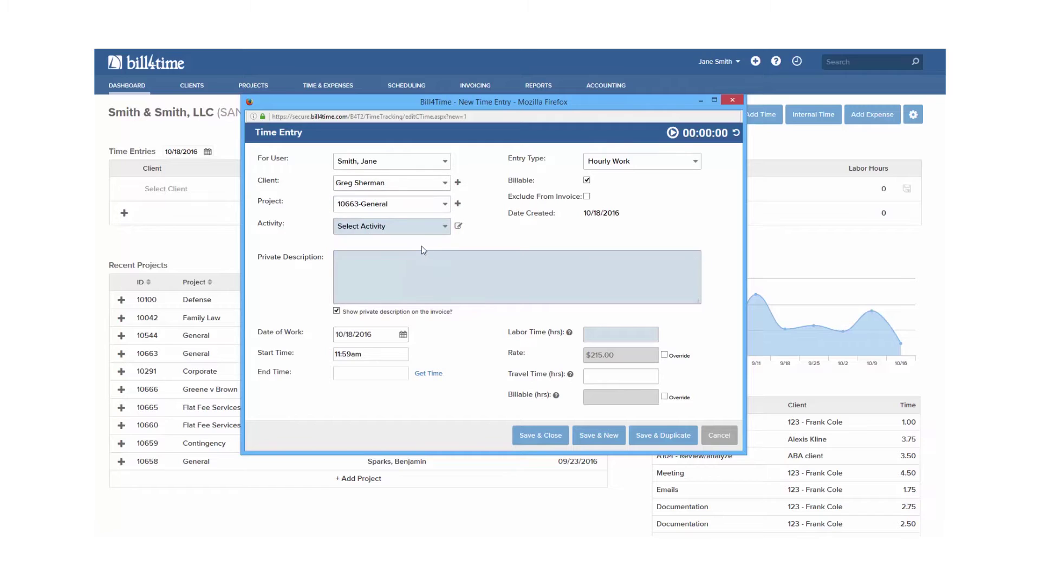
pyautogui.click(425, 228)
pyautogui.click(402, 310)
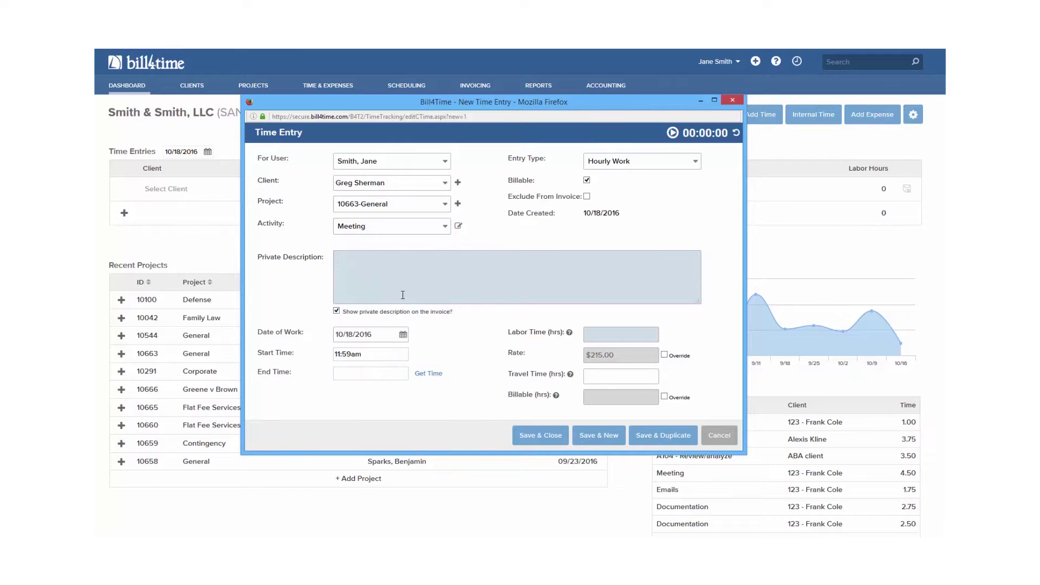
# Enter the description 'Meeting with client.' and 2.5 labor hours
pyautogui.click(401, 271)
pyautogui.write('Meeting with client.')
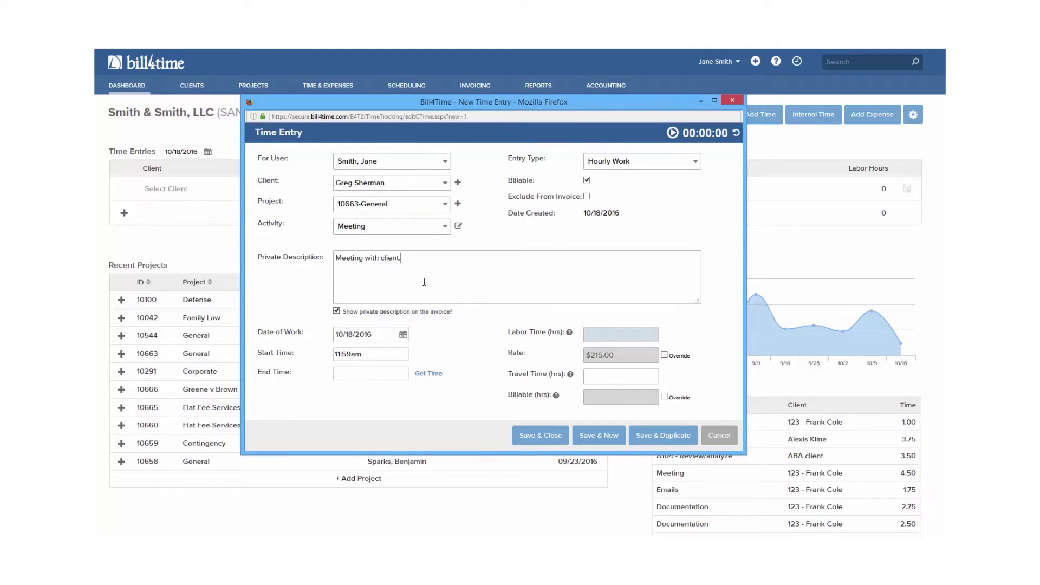
pyautogui.click(617, 336)
pyautogui.write('2.5')
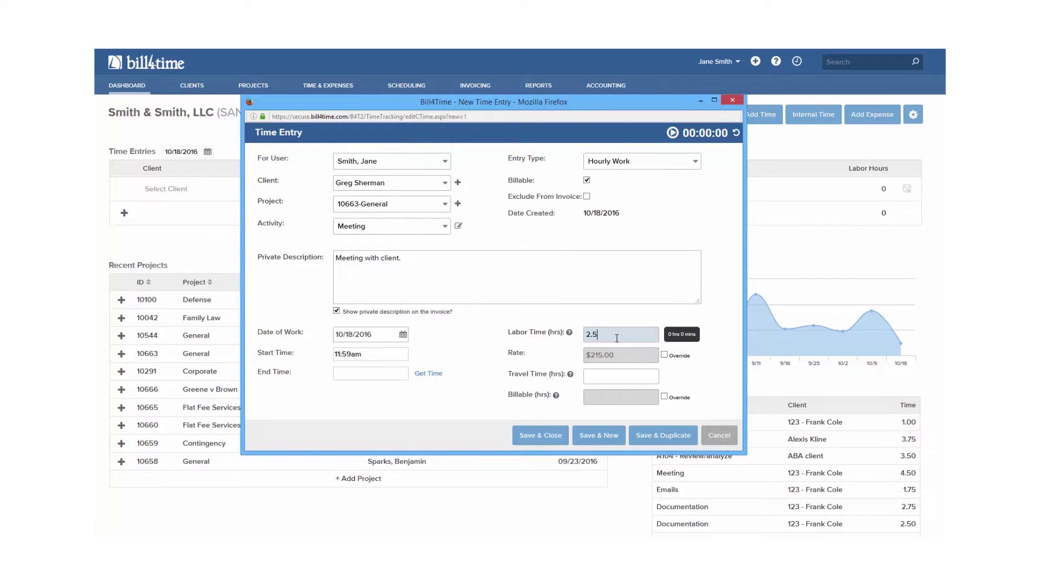
pyautogui.click(638, 312)
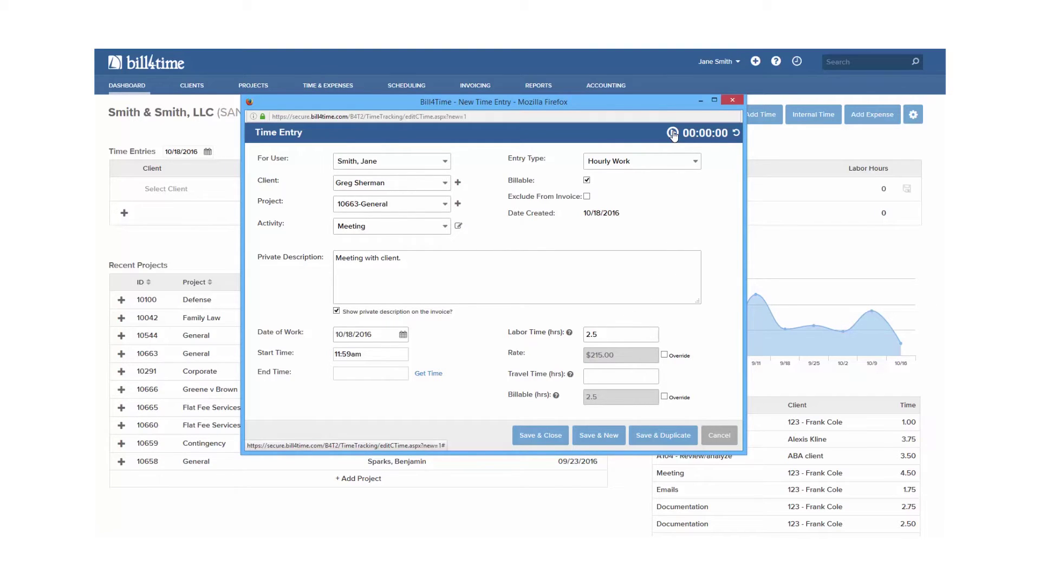
# Check the For User field and turn off showing the private description on the invoice
pyautogui.click(448, 161)
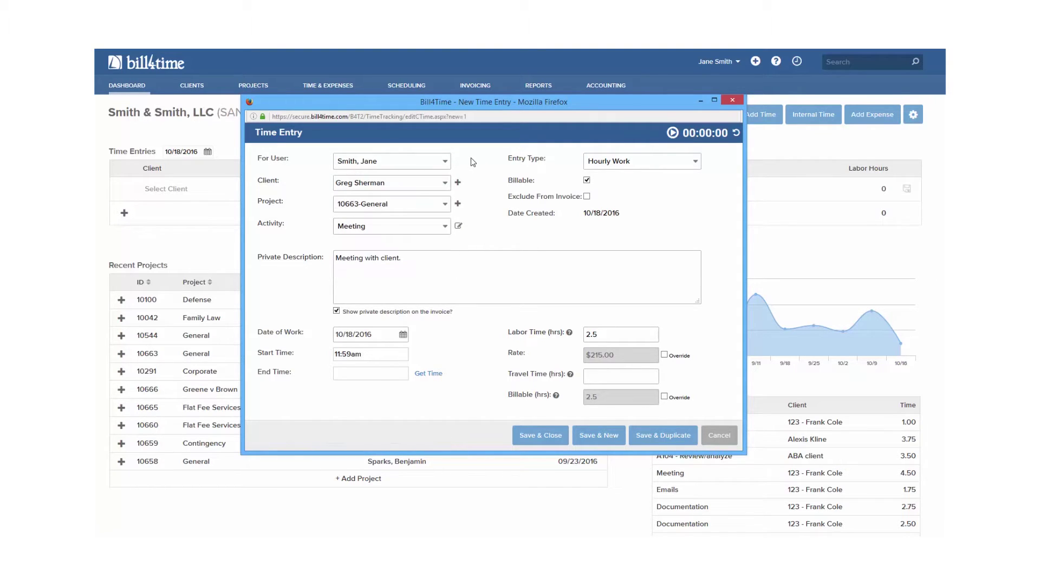
pyautogui.click(337, 312)
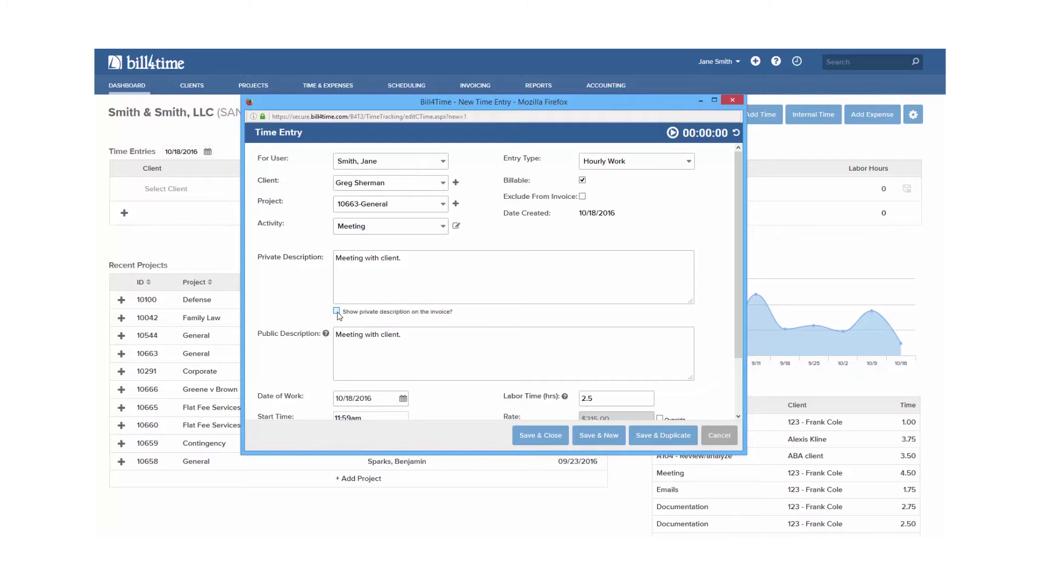
# Show the private description on the invoice again and set the work date to 10/17/2016
pyautogui.click(337, 312)
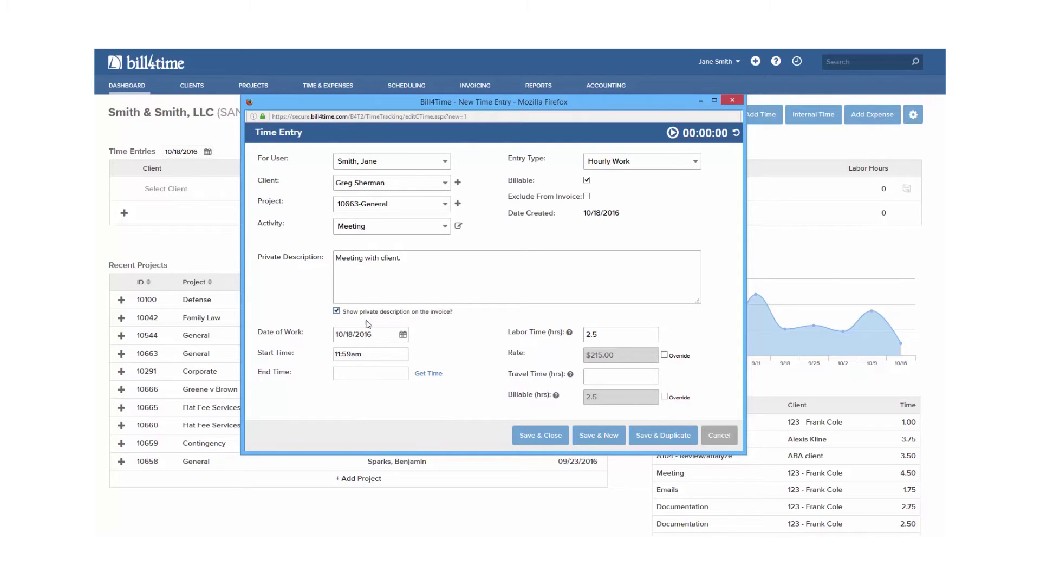
pyautogui.click(393, 337)
pyautogui.click(362, 271)
pyautogui.click(695, 161)
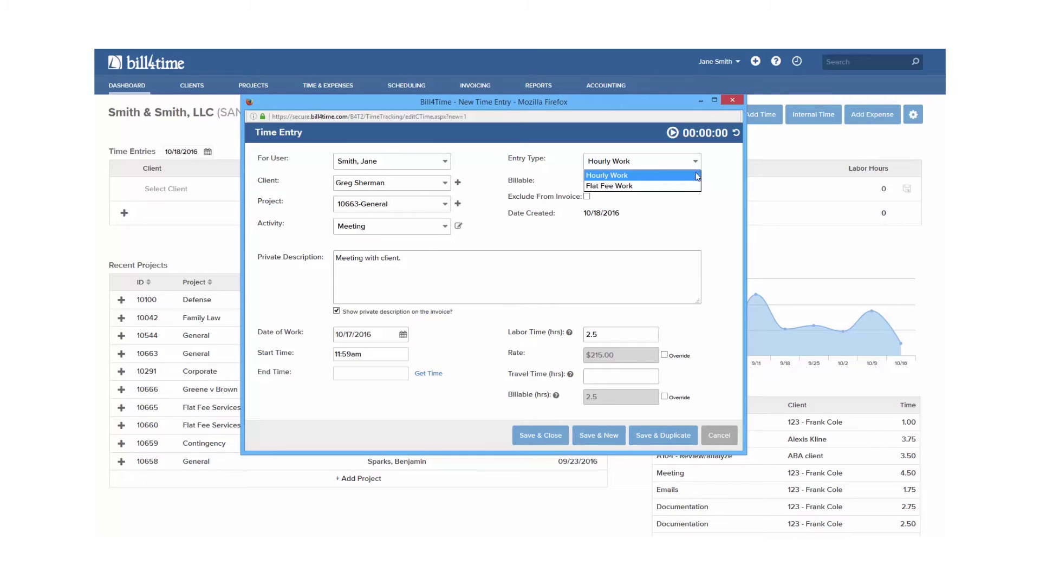
pyautogui.click(696, 217)
pyautogui.click(588, 181)
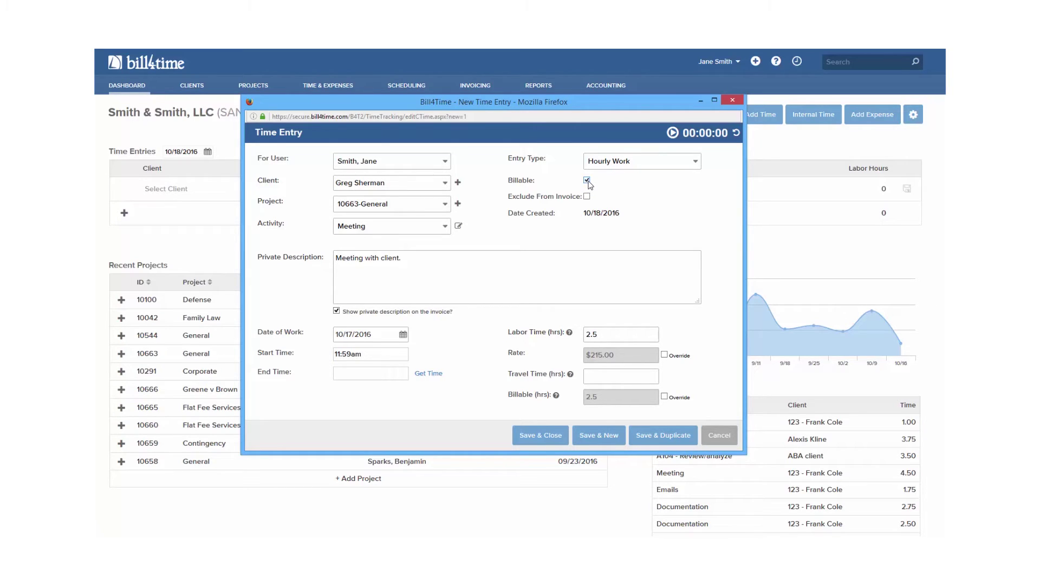
pyautogui.click(587, 181)
pyautogui.click(588, 181)
pyautogui.click(588, 197)
pyautogui.click(587, 198)
pyautogui.click(644, 377)
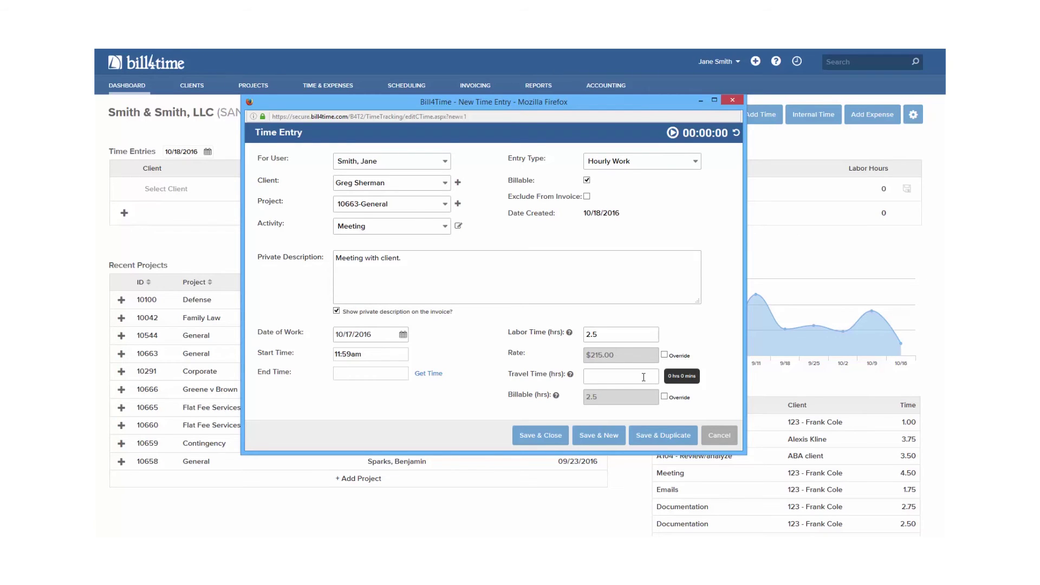
pyautogui.moveTo(647, 399)
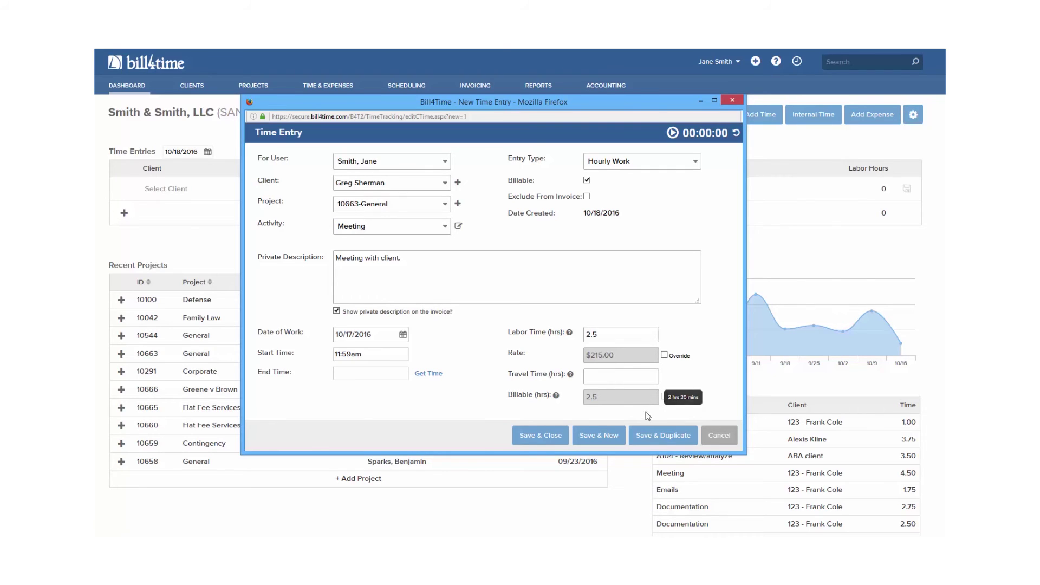
# Save and duplicate the entry, giving the copy date 10/13/2016 and 1.25 labor hours
pyautogui.click(651, 442)
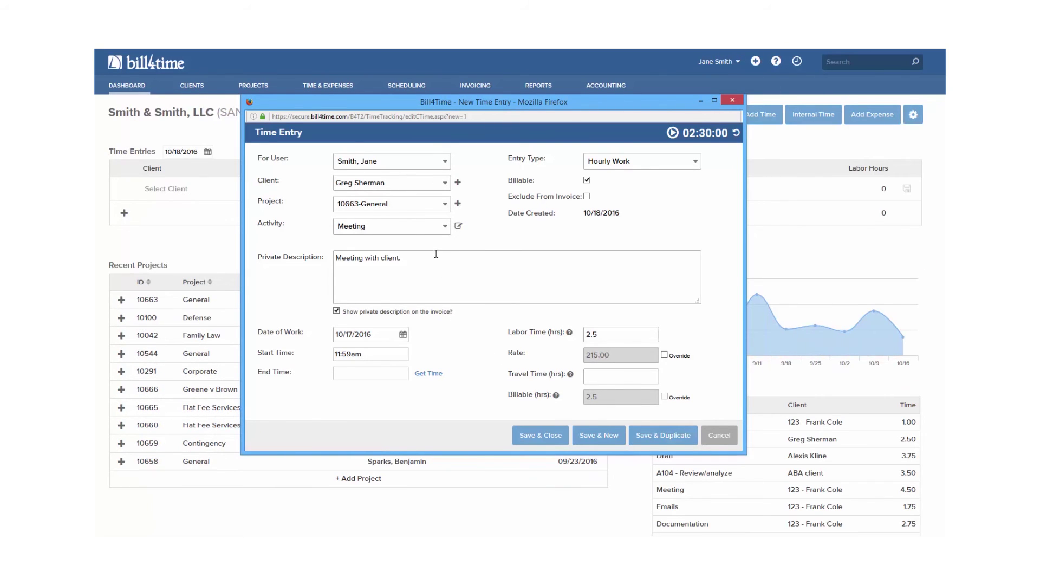
pyautogui.click(377, 335)
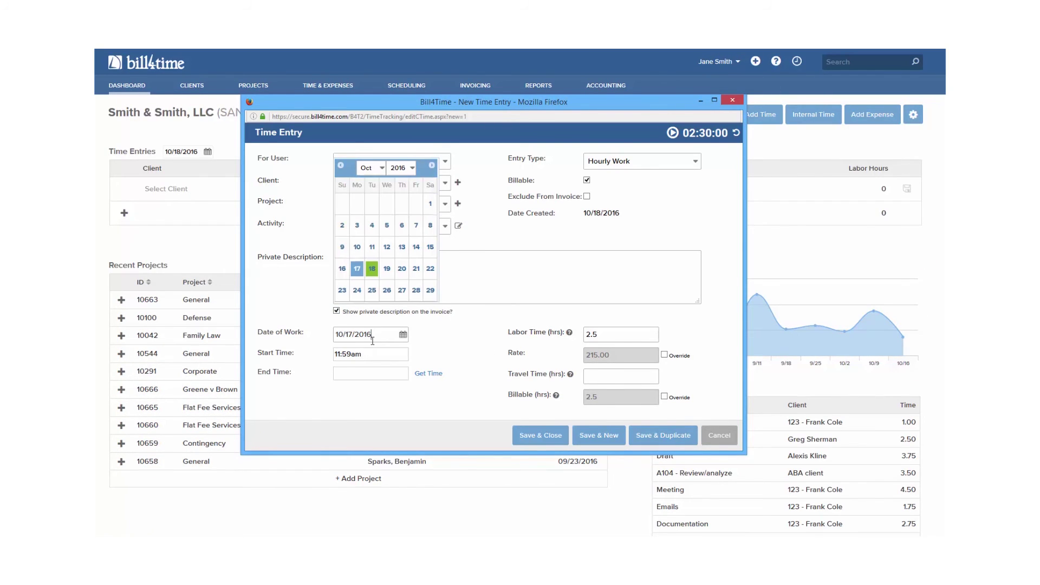
pyautogui.click(402, 247)
pyautogui.doubleClick(592, 335)
pyautogui.write('1')
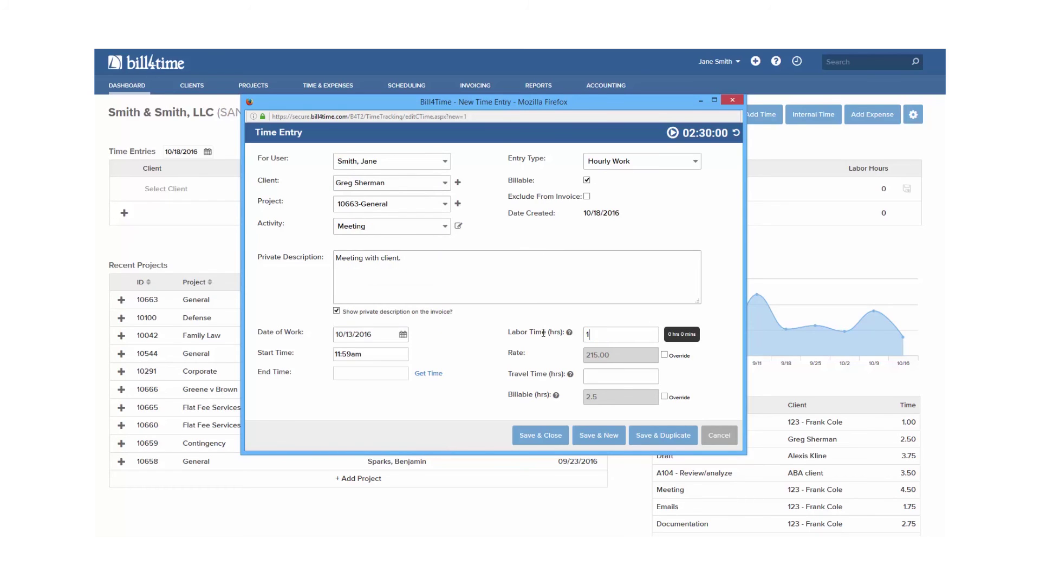
pyautogui.write('.25')
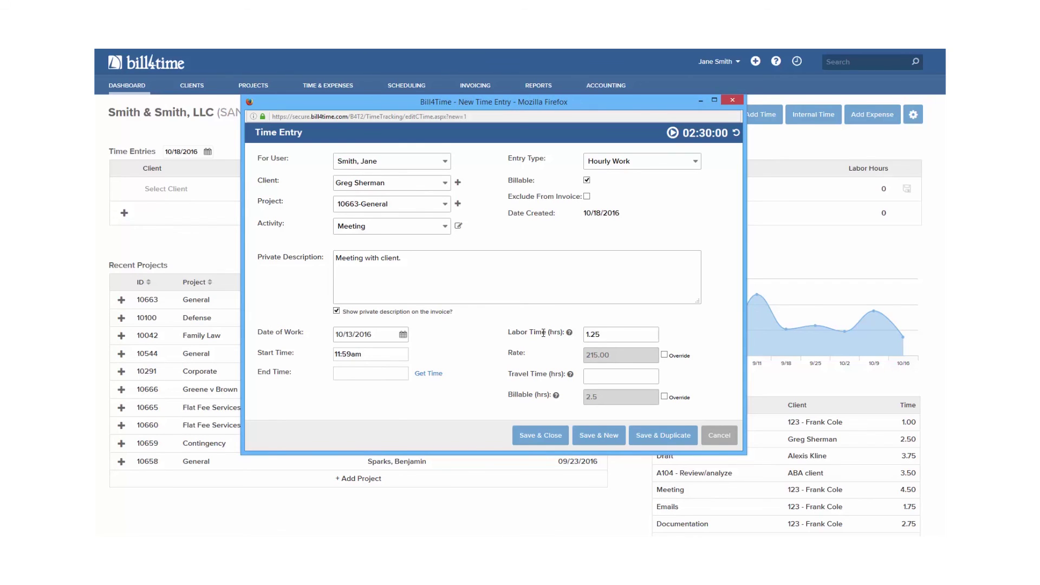
# Save the 1.25-hour meeting entry and close the blank entry form
pyautogui.click(600, 439)
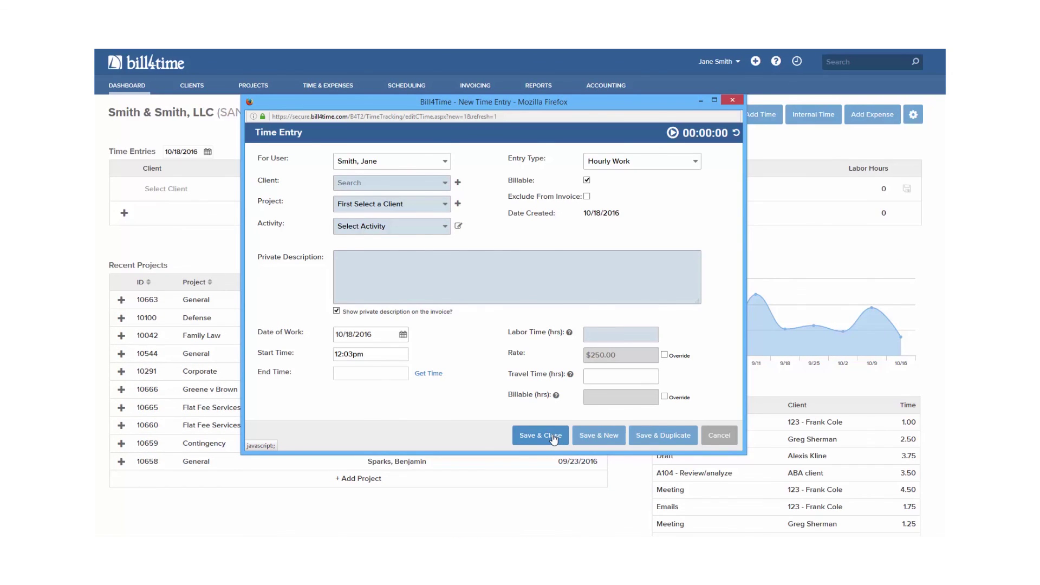
pyautogui.click(554, 437)
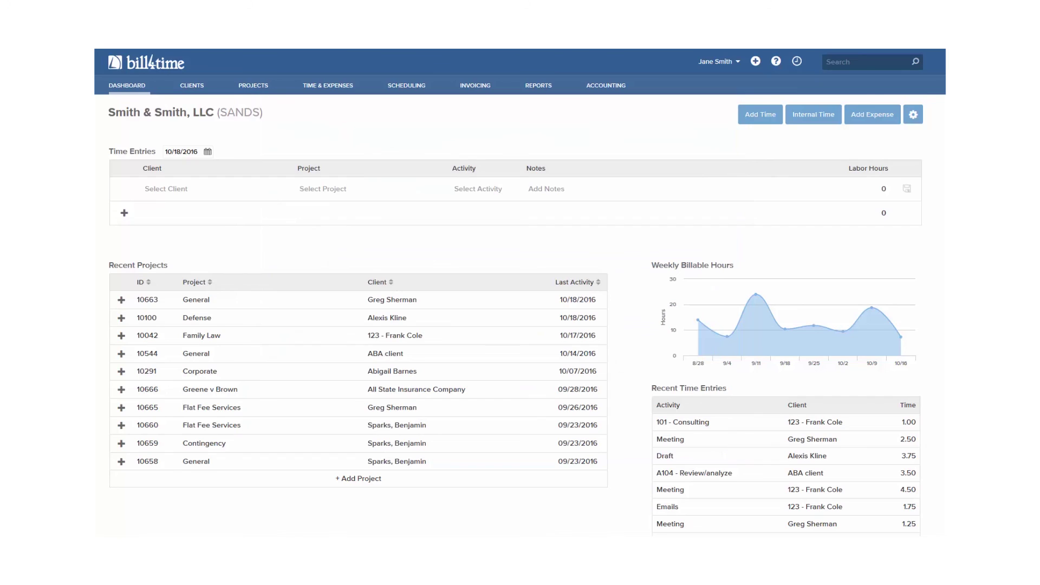